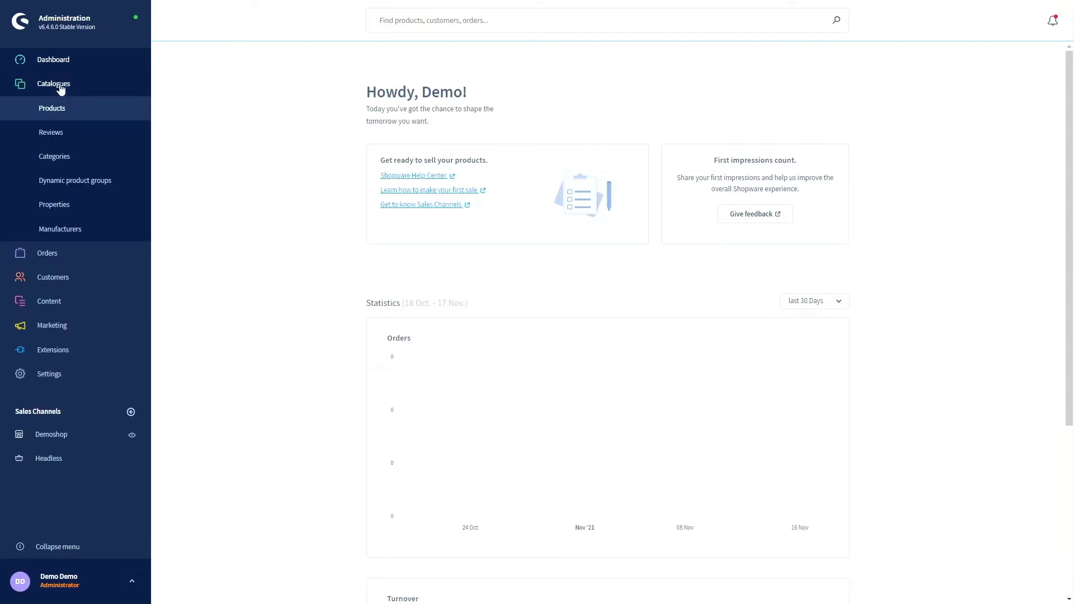
Step: Open the product list and tick the header checkbox to select all six products
left_click(60, 114)
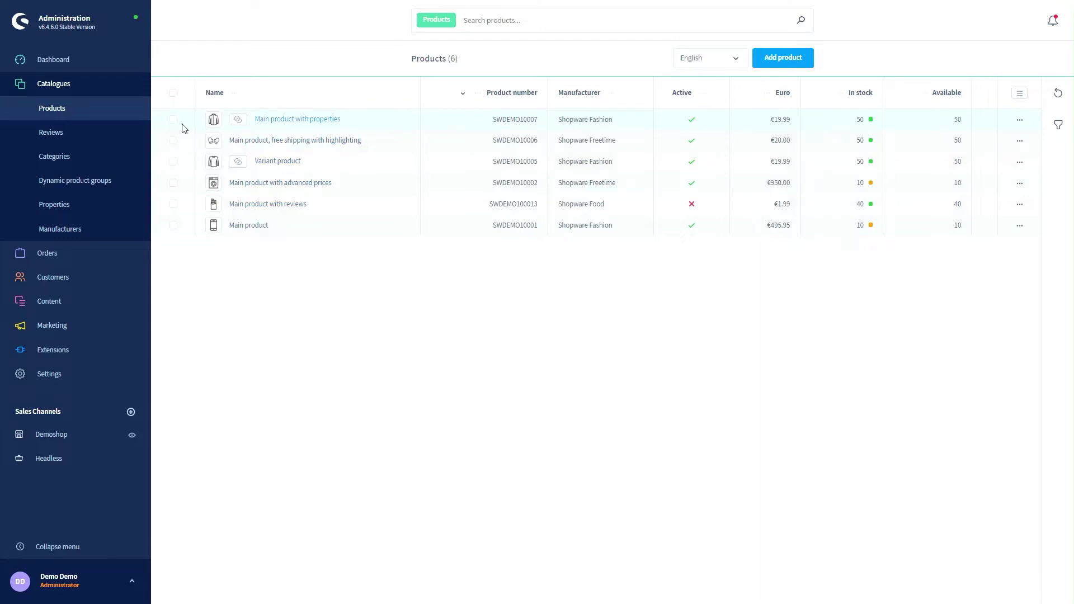
left_click(173, 94)
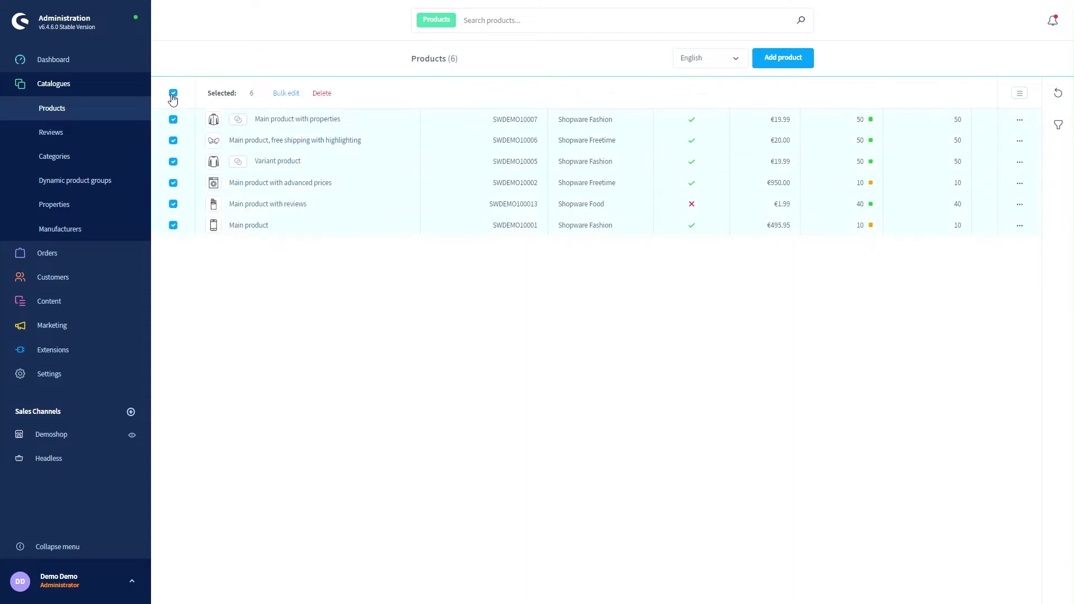
Step: Launch bulk edit for the six selected products and confirm with Start bulk edit
left_click(282, 99)
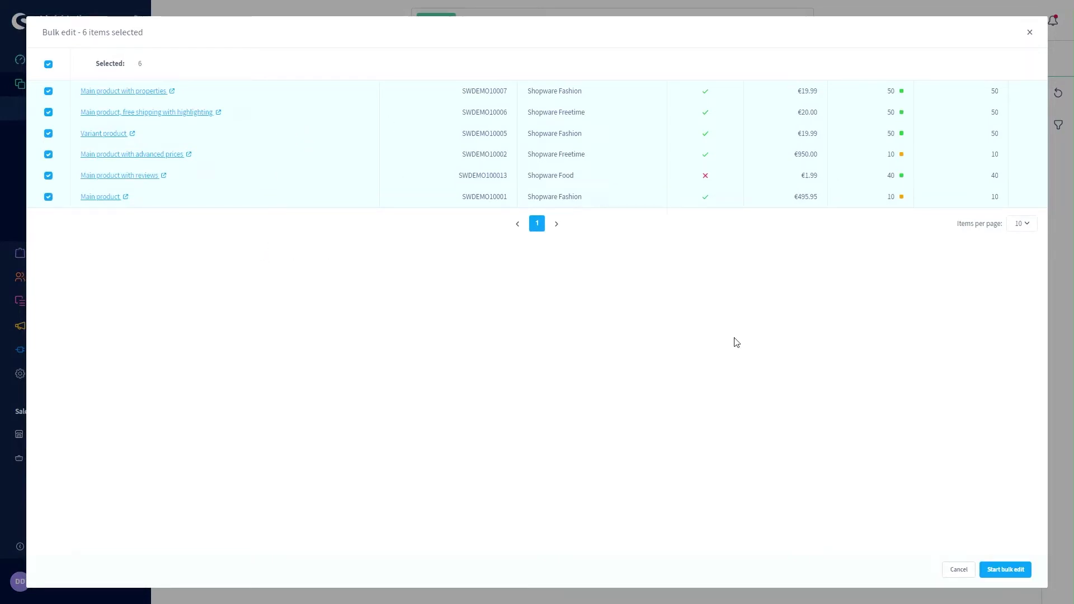
left_click(1009, 570)
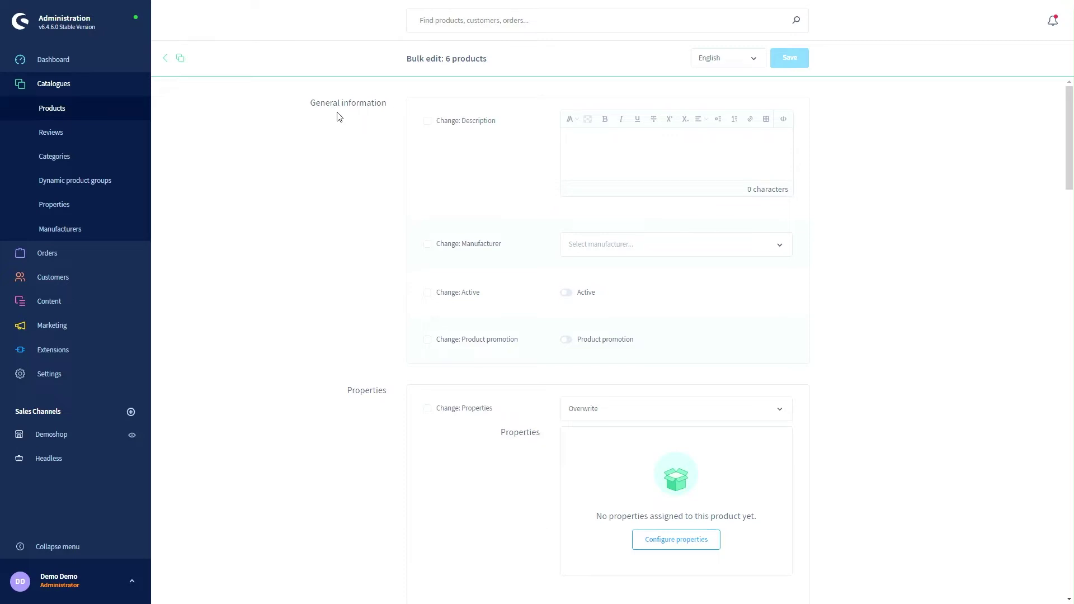
scroll(377, 116, "down", 3)
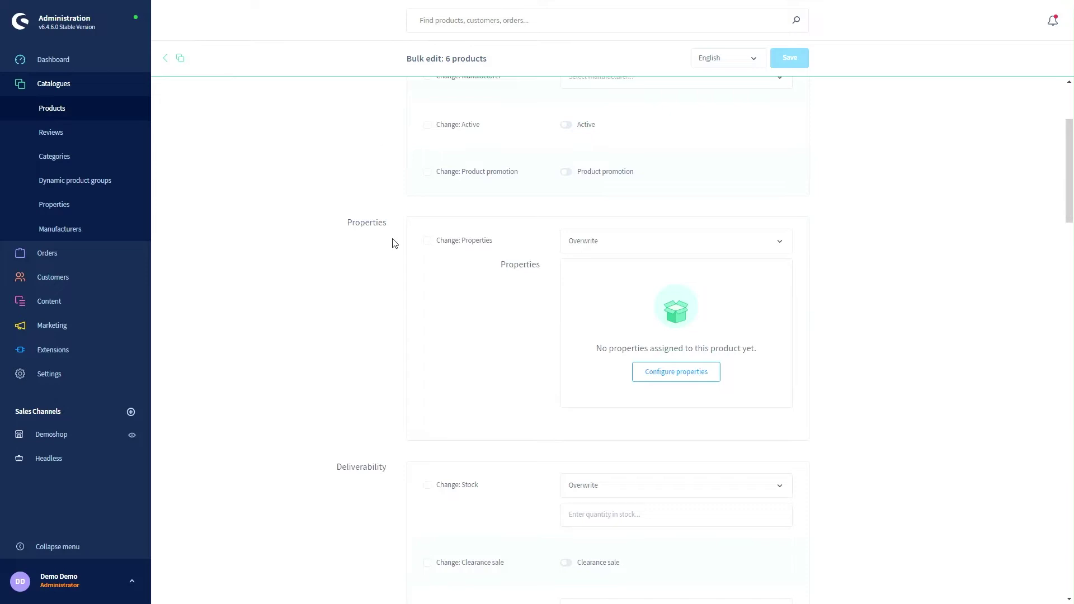
scroll(394, 244, "down", 4)
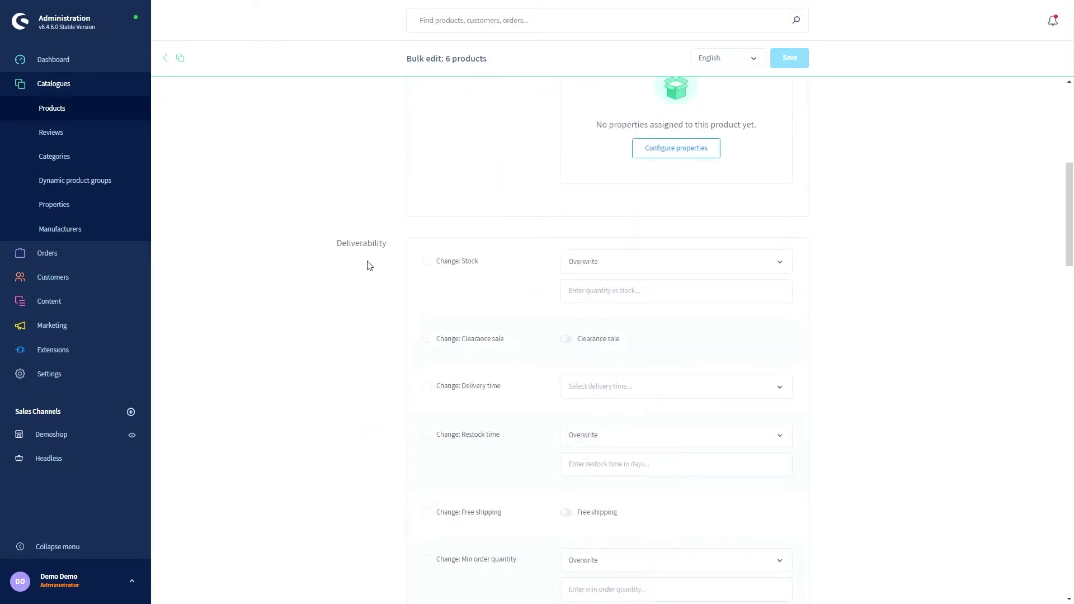
scroll(369, 265, "down", 10)
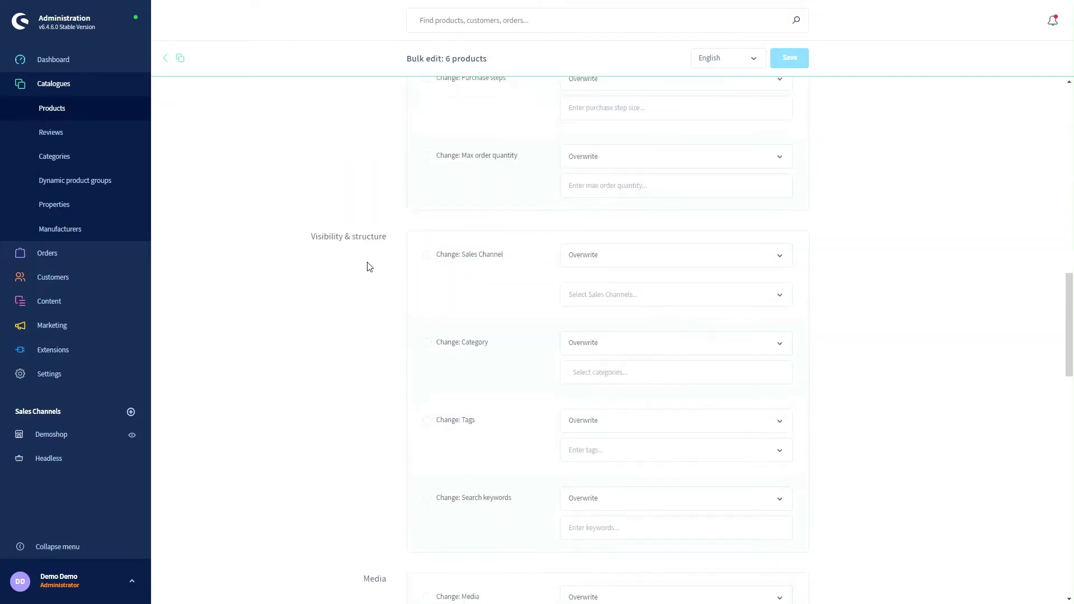
scroll(370, 269, "down", 6)
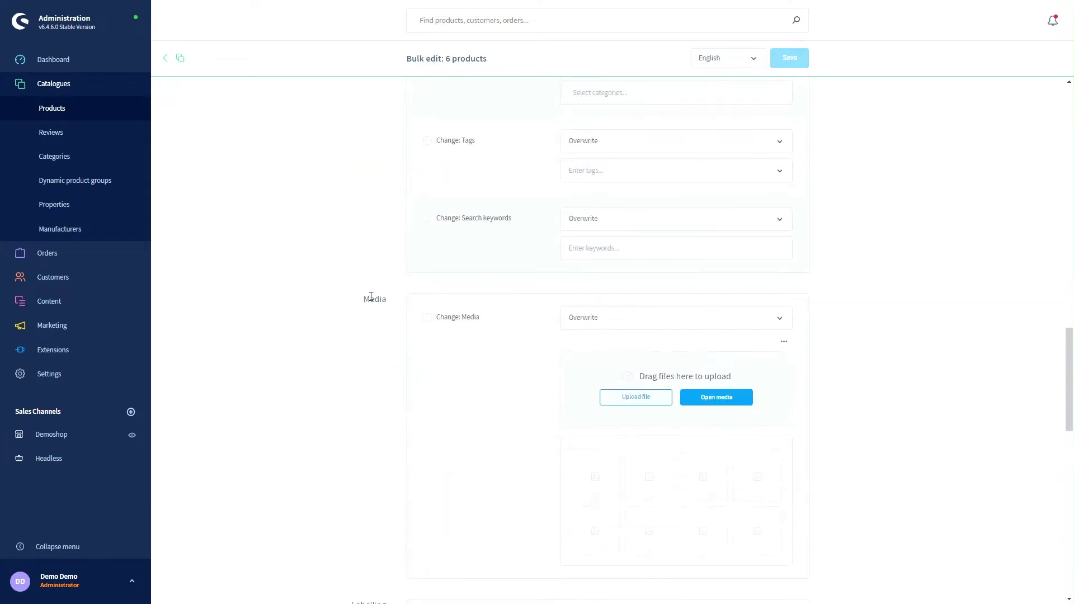
scroll(371, 300, "down", 4)
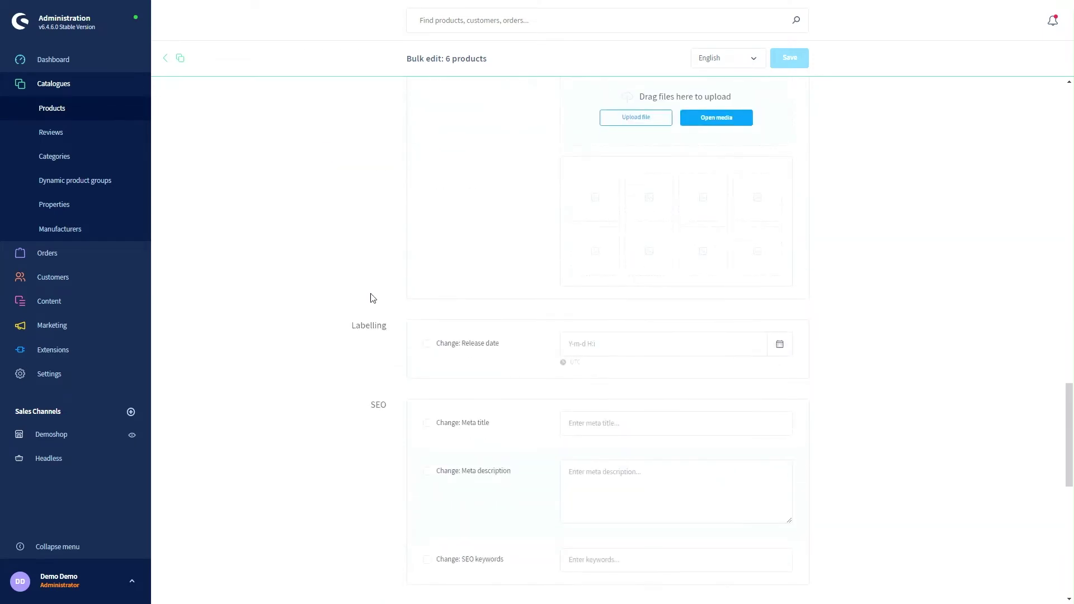
scroll(373, 297, "down", 4)
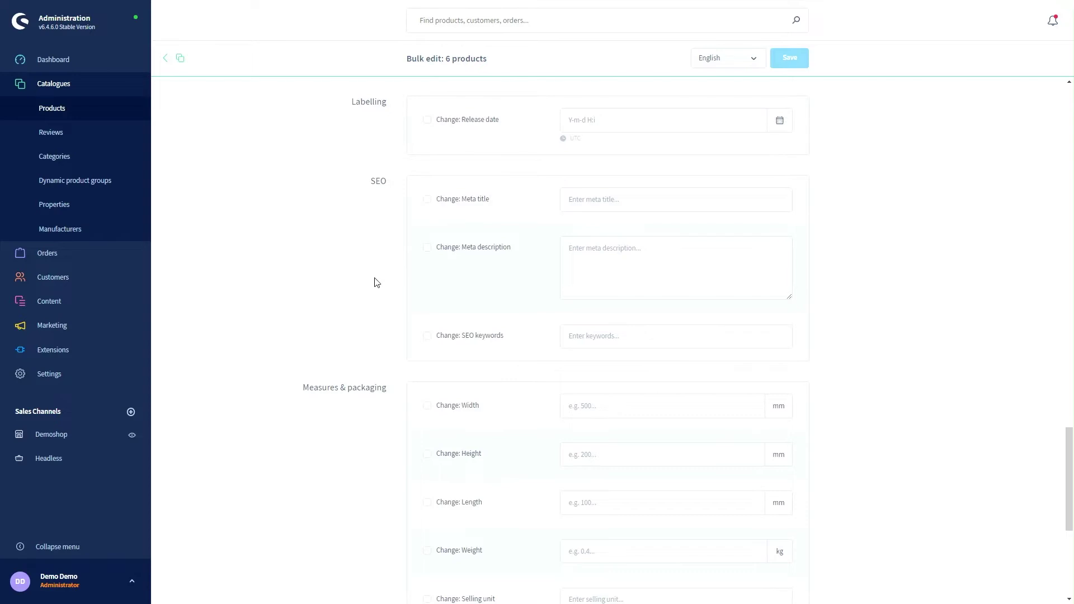
scroll(376, 282, "down", 6)
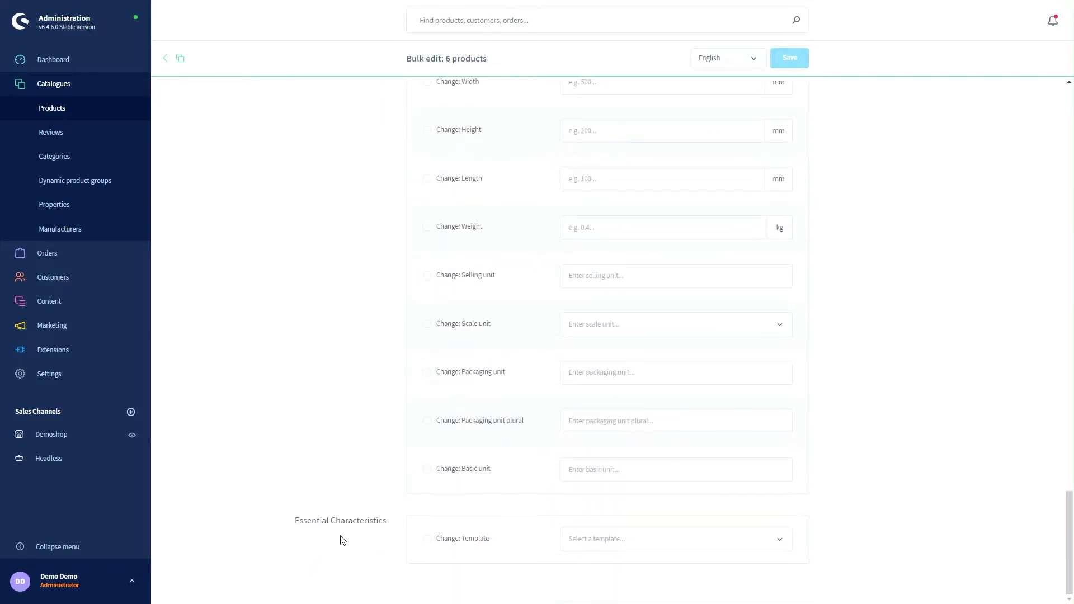
scroll(353, 547, "up", 20)
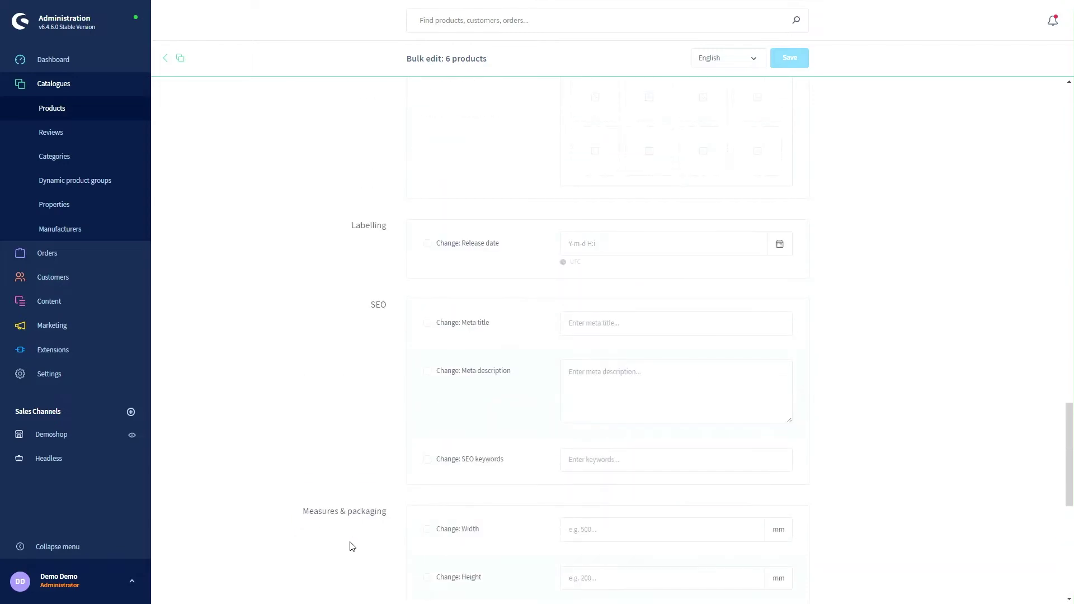
scroll(352, 546, "up", 10)
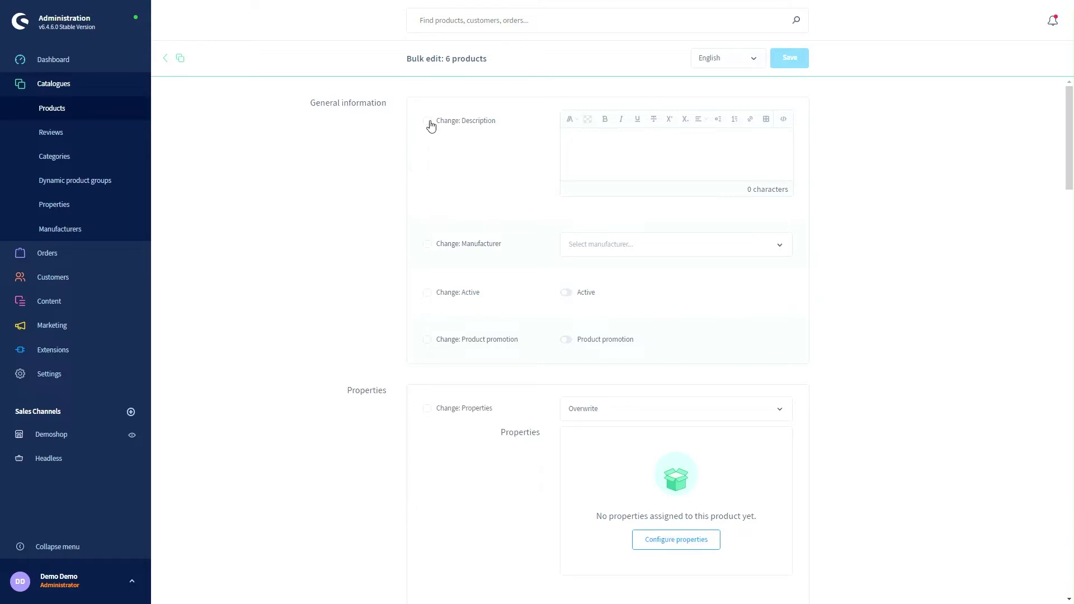
Step: Enable Change: Description and Change: Active, switching Active on for all six products
left_click(427, 128)
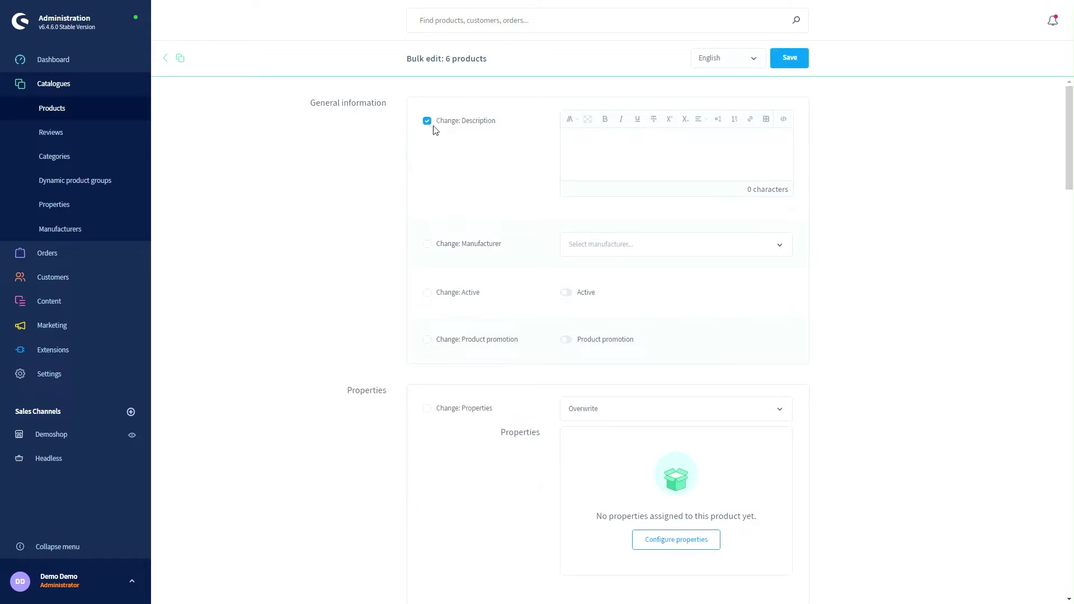
left_click(582, 142)
scroll(473, 237, "down", 2)
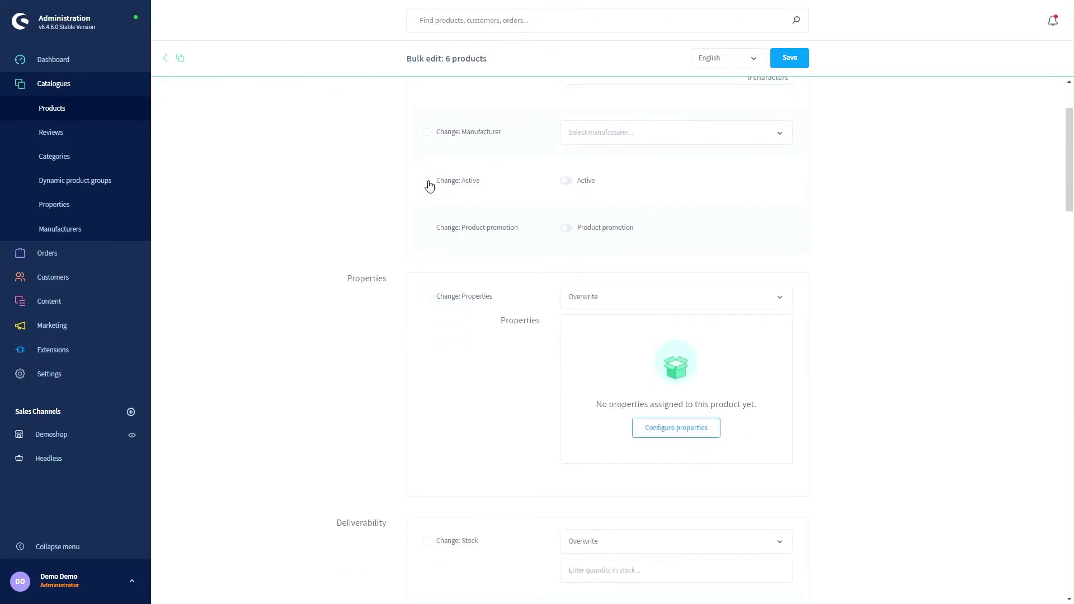
left_click(429, 184)
left_click(568, 188)
scroll(481, 210, "down", 2)
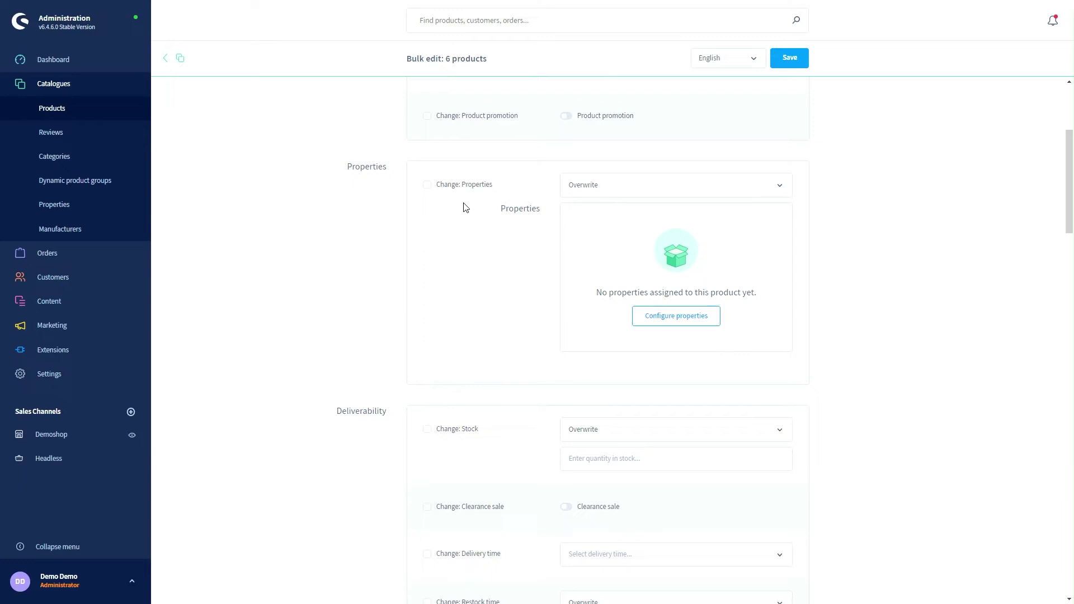
Step: Enable Change: Properties and keep Overwrite as its change mode
left_click(427, 186)
left_click(779, 187)
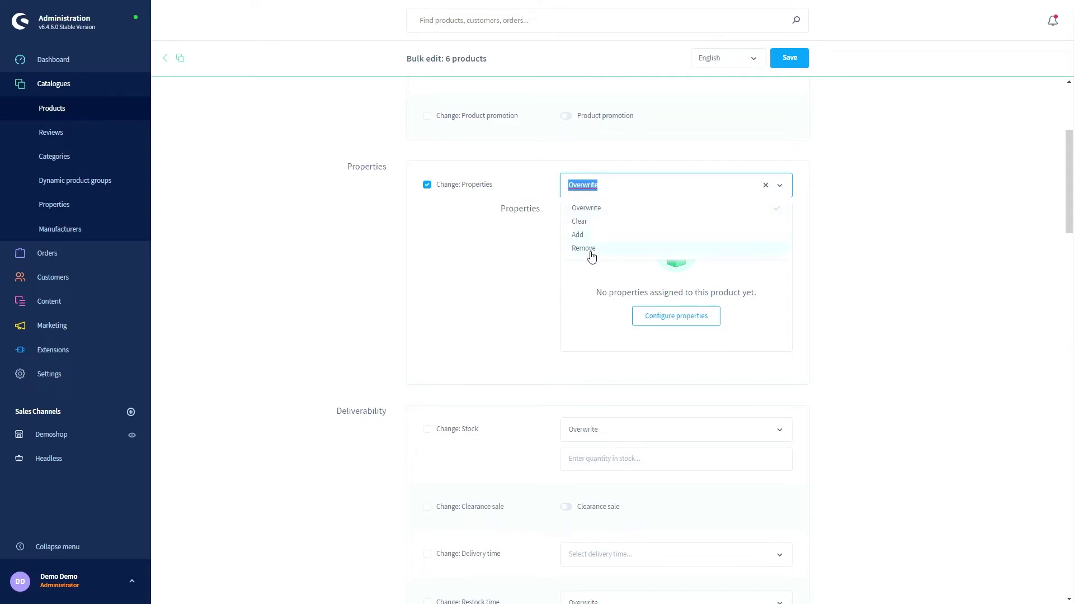
left_click(518, 248)
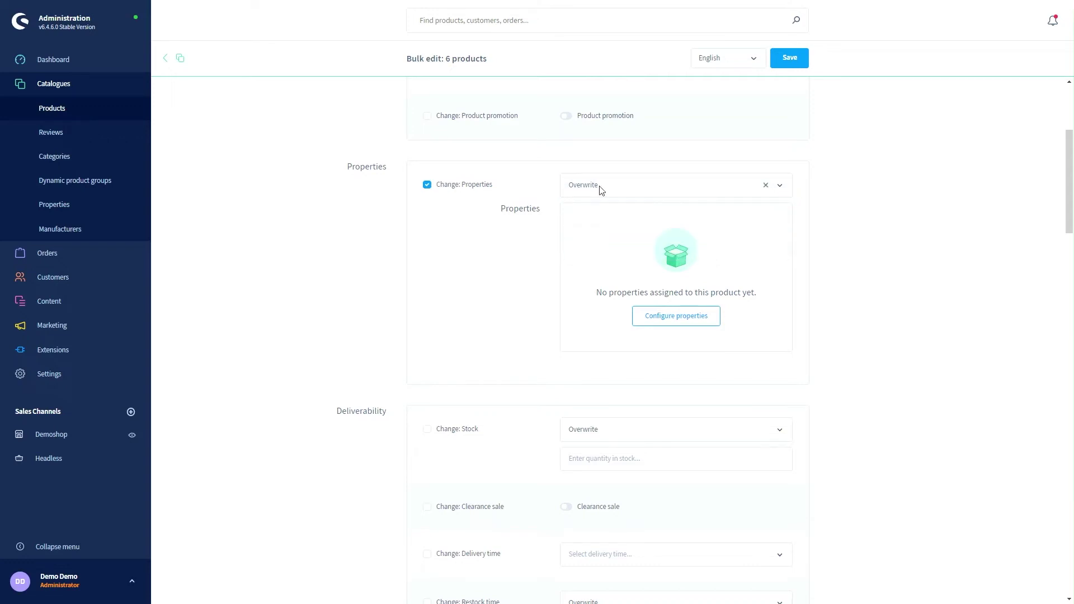
left_click(780, 185)
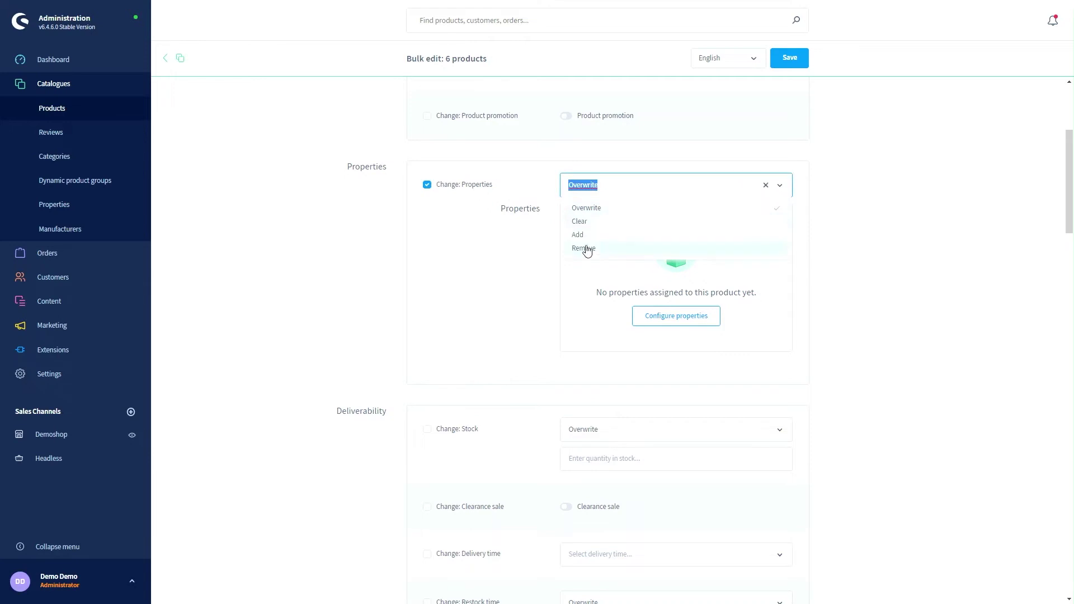
scroll(482, 266, "up", 1)
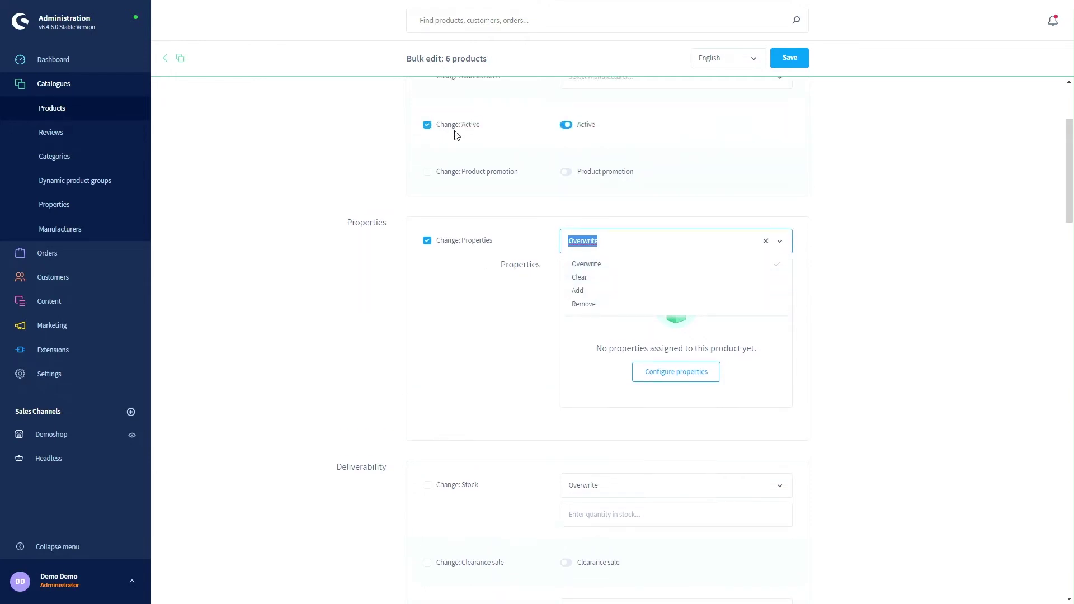
left_click(532, 284)
Step: Save the bulk edit of the six products
left_click(788, 63)
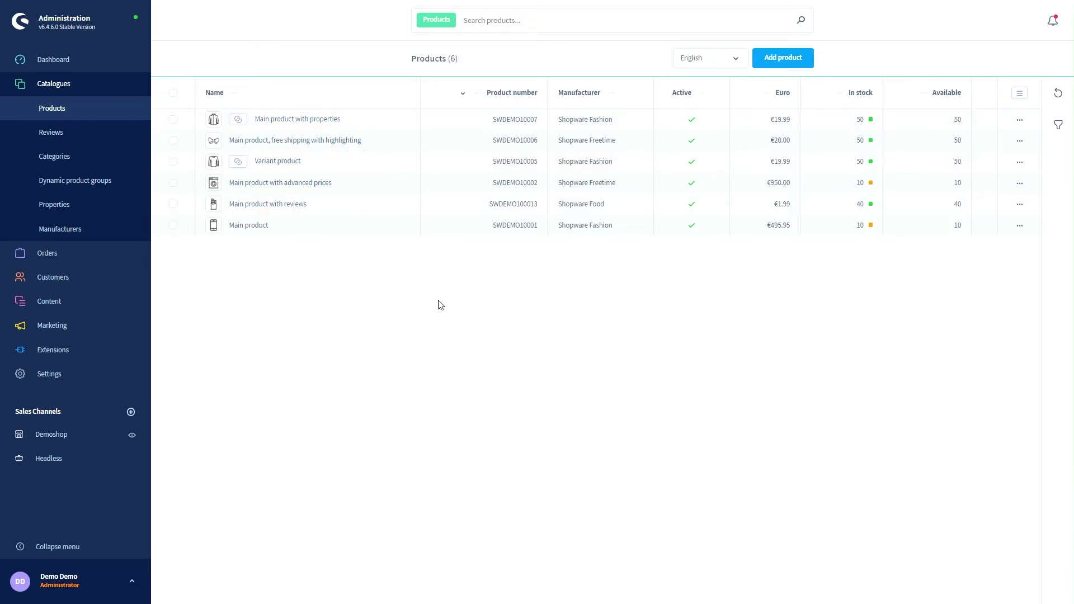
Step: Open the product Filters sidebar and check the Active status choices without picking one
left_click(1059, 126)
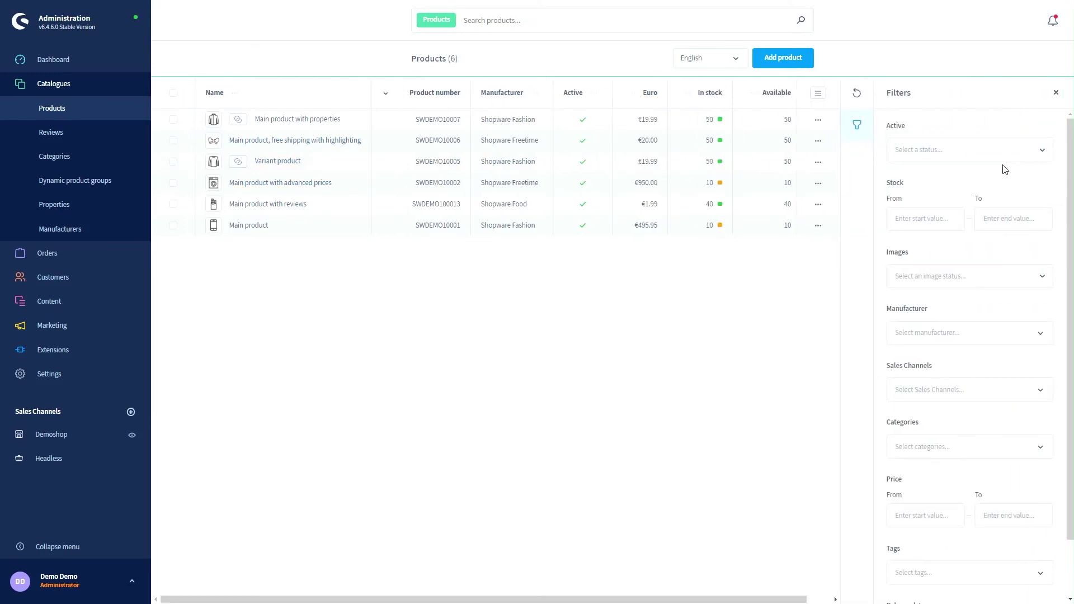
left_click(1003, 152)
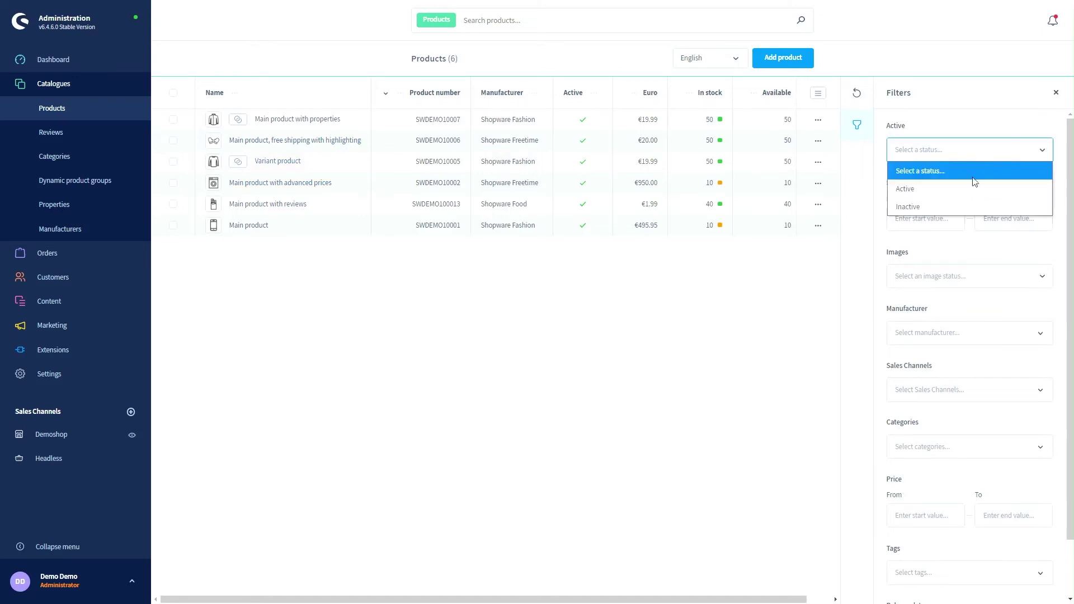
left_click(934, 172)
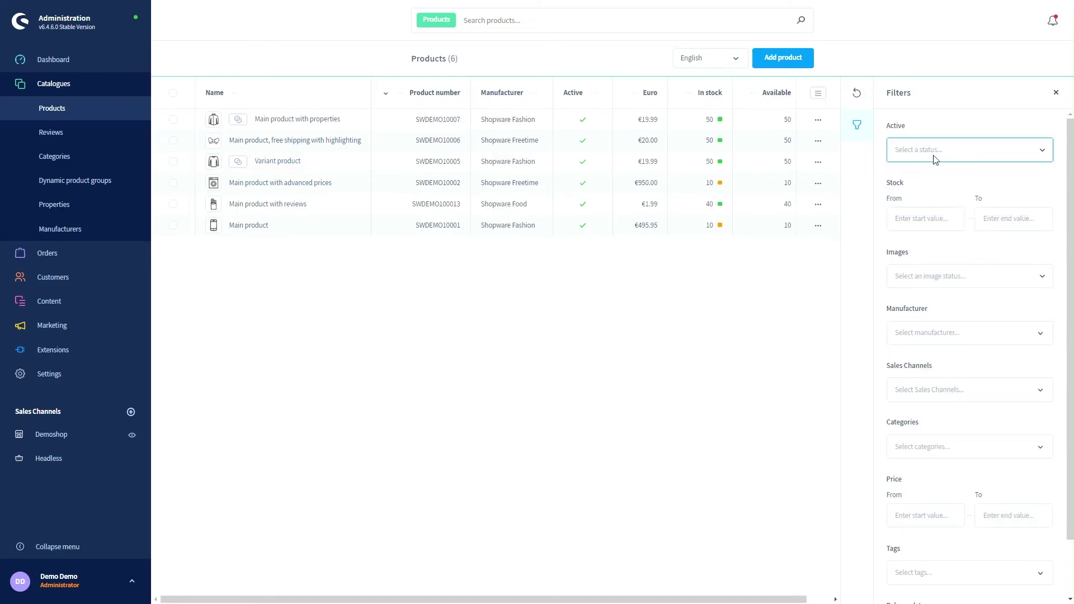
left_click(934, 154)
left_click(934, 153)
Step: Browse the Manufacturer, Categories and Images filter lists without applying any
left_click(960, 339)
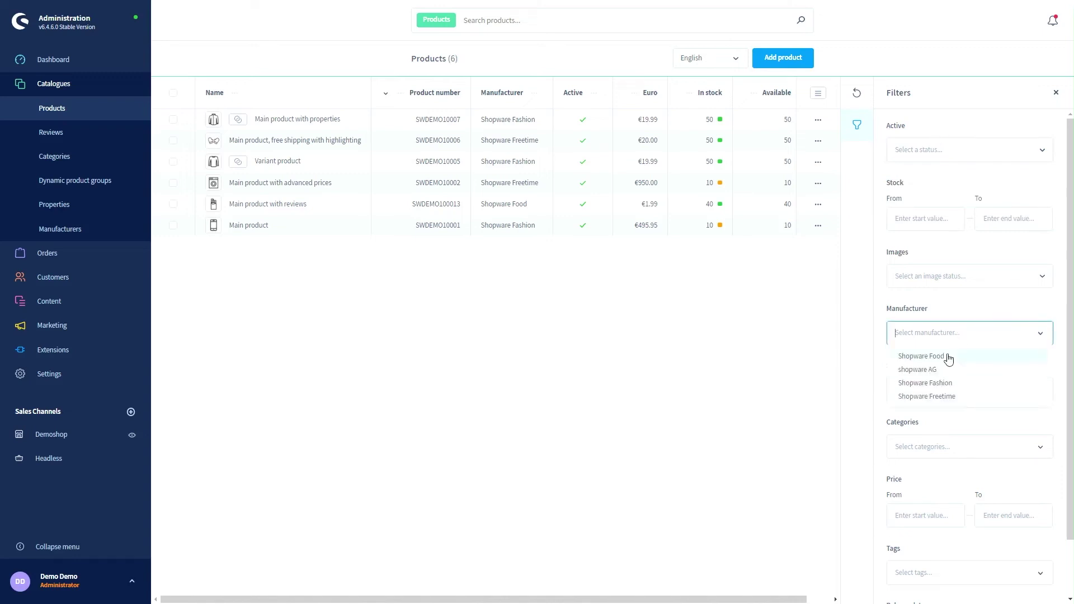
left_click(926, 448)
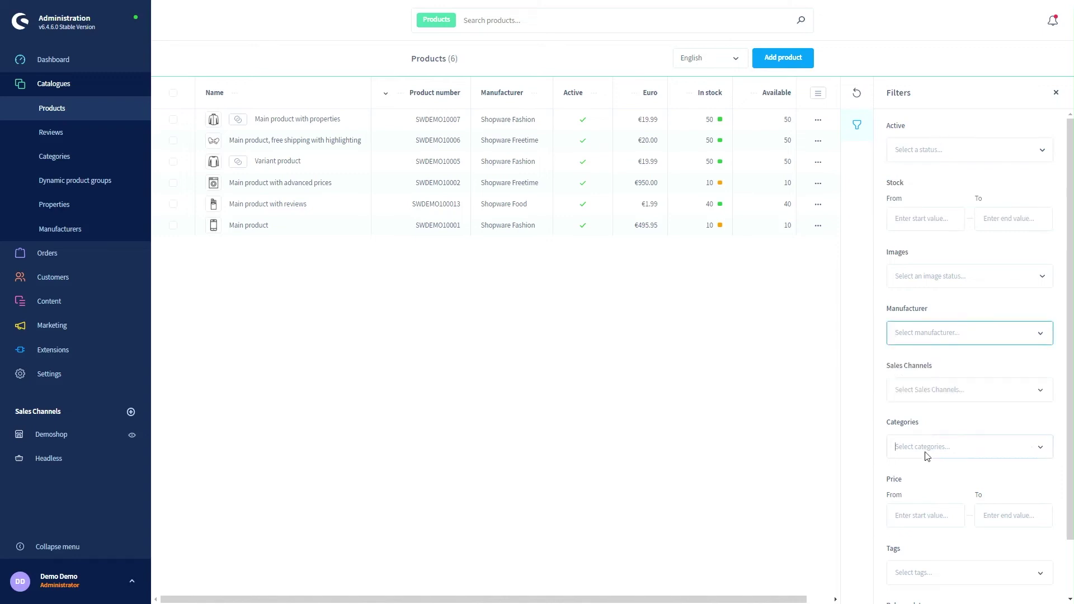
left_click(927, 491)
left_click(942, 277)
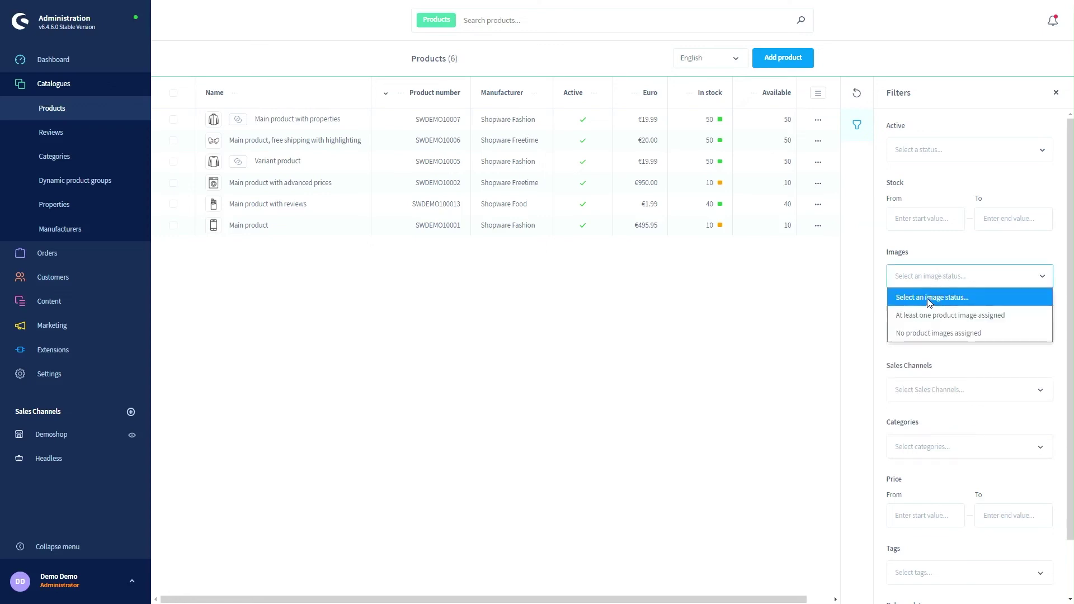
left_click(935, 259)
scroll(935, 261, "down", 2)
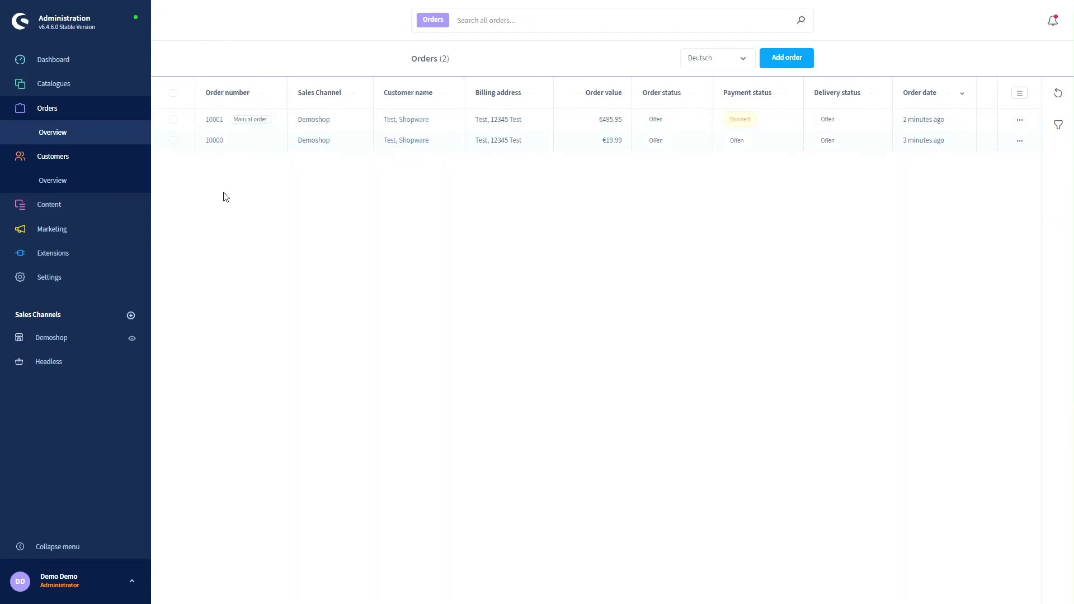
Step: Tick both order rows, 10000 and 10001, and launch a bulk edit for them
left_click(173, 120)
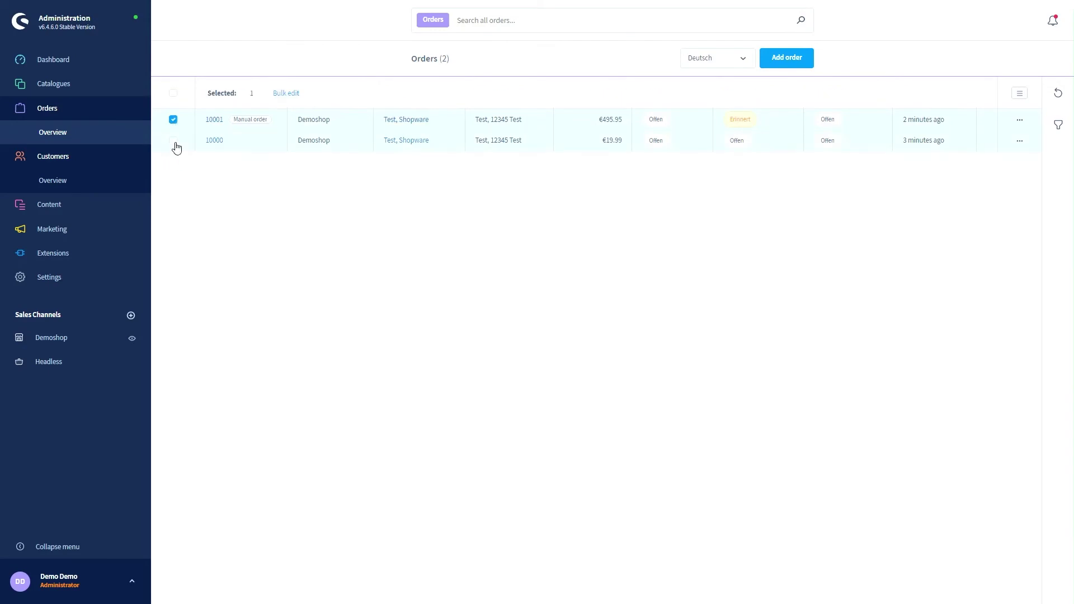
left_click(174, 142)
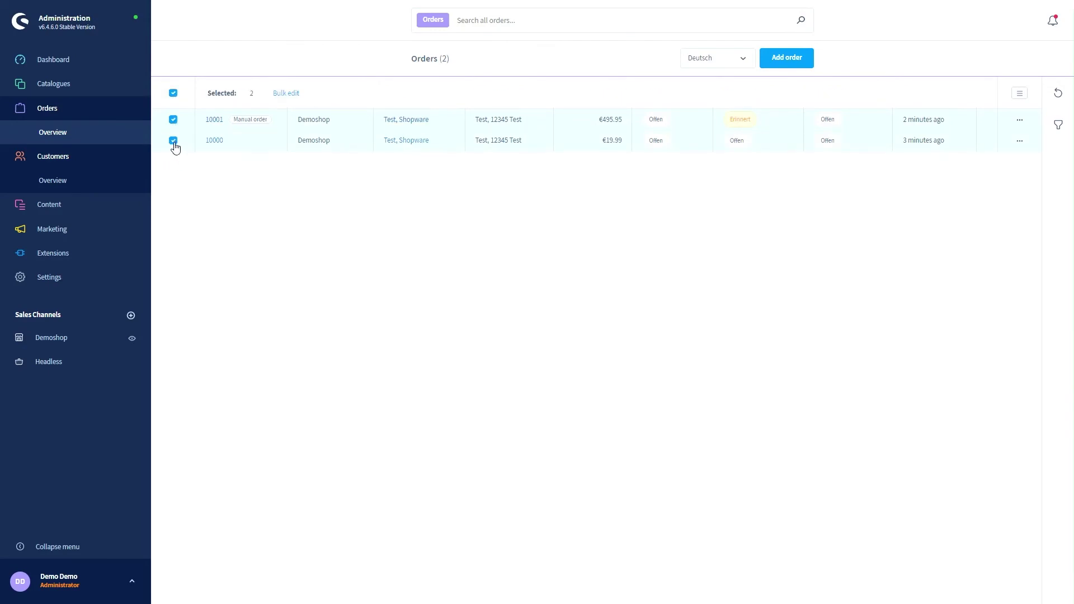
left_click(285, 93)
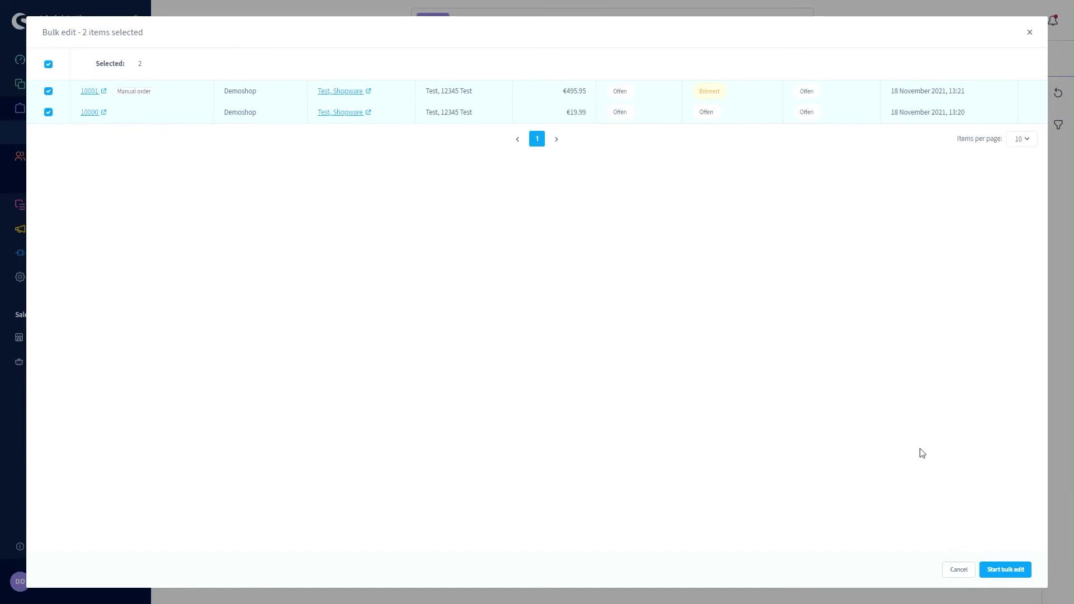
Step: Start the 2-order bulk edit, set Payment status to Bezahlt, and enable Tags to view its modes
left_click(1012, 571)
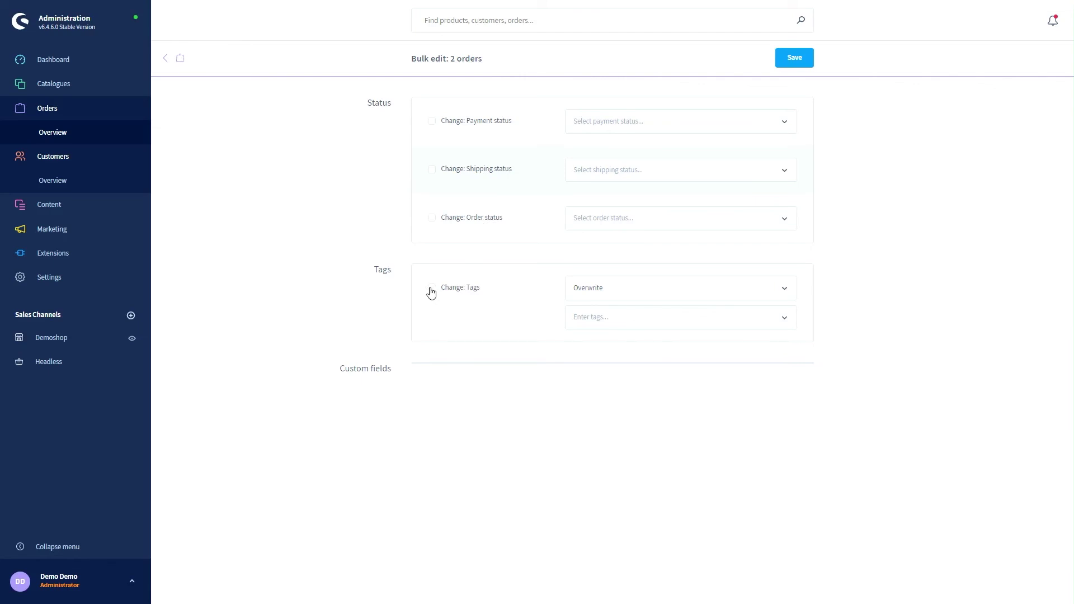
left_click(431, 122)
left_click(786, 128)
left_click(599, 146)
left_click(432, 289)
left_click(786, 291)
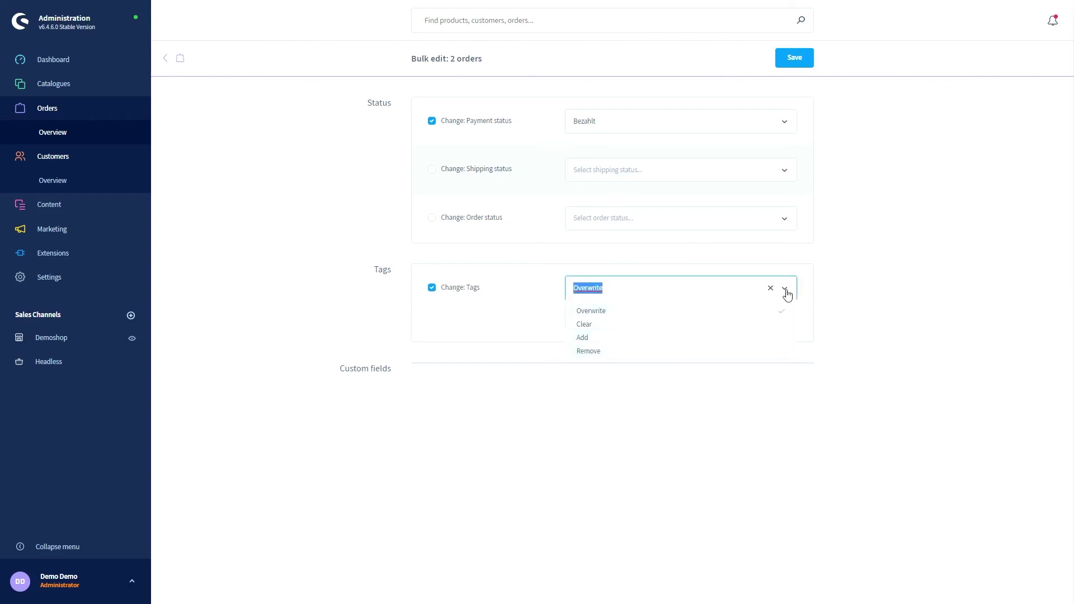
Step: Untick Change: Tags, then save and apply the Bezahlt payment status to both orders
left_click(432, 288)
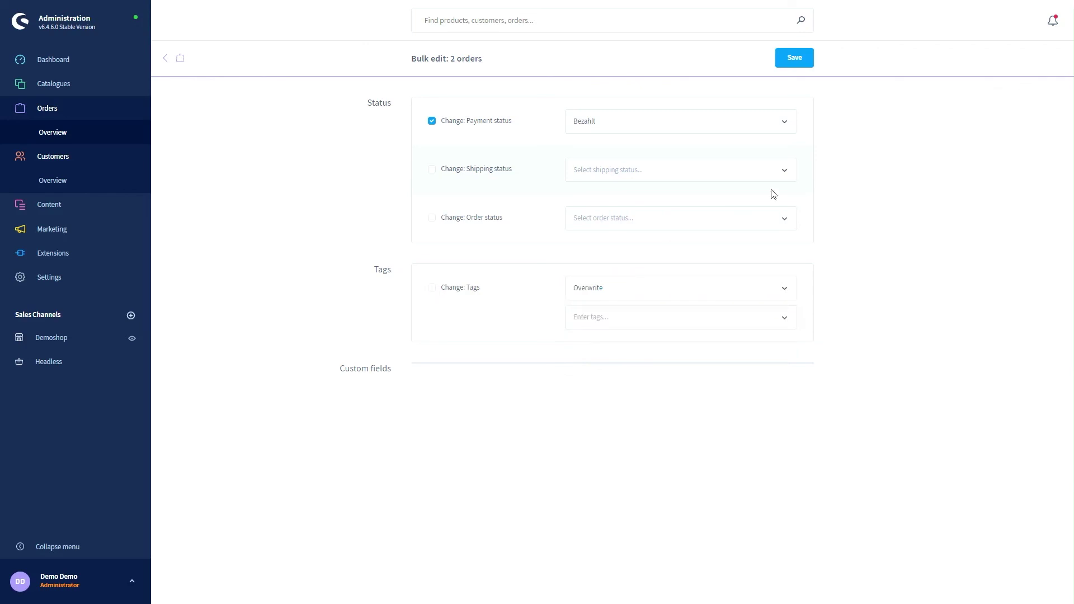
left_click(792, 66)
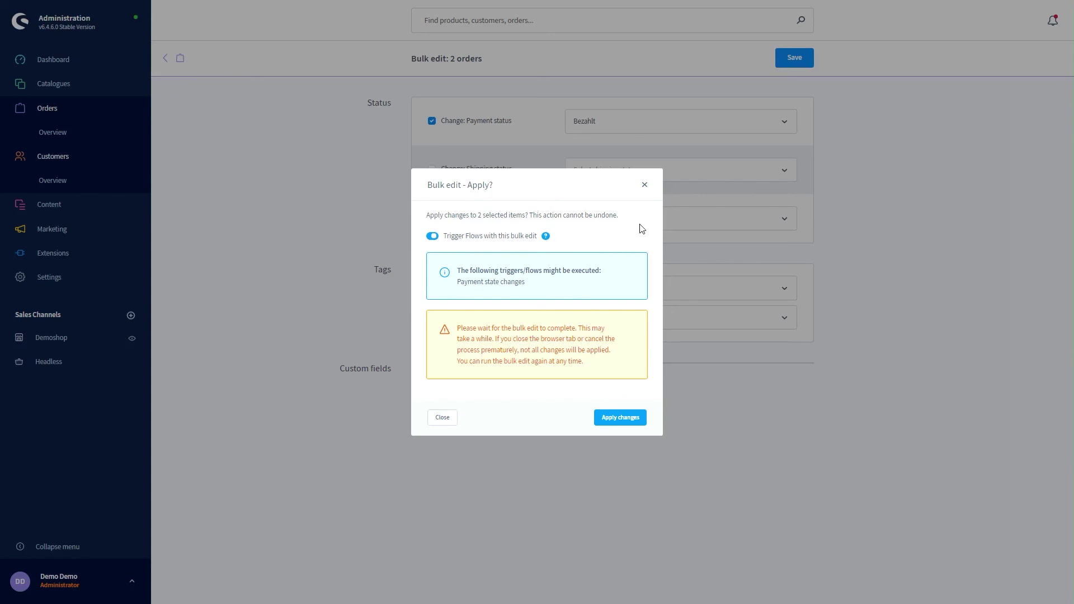
left_click(616, 418)
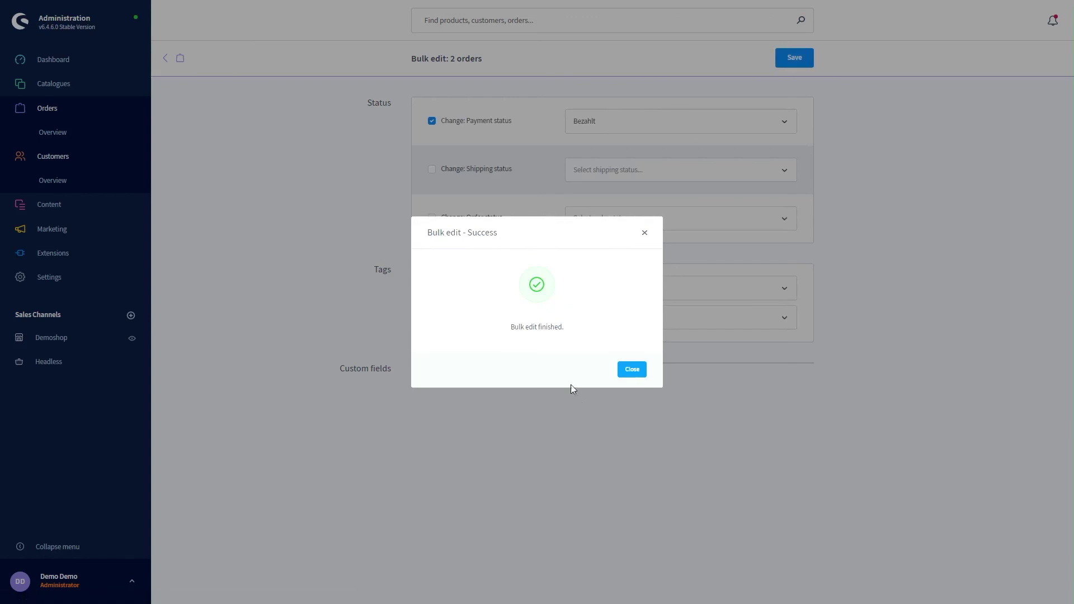